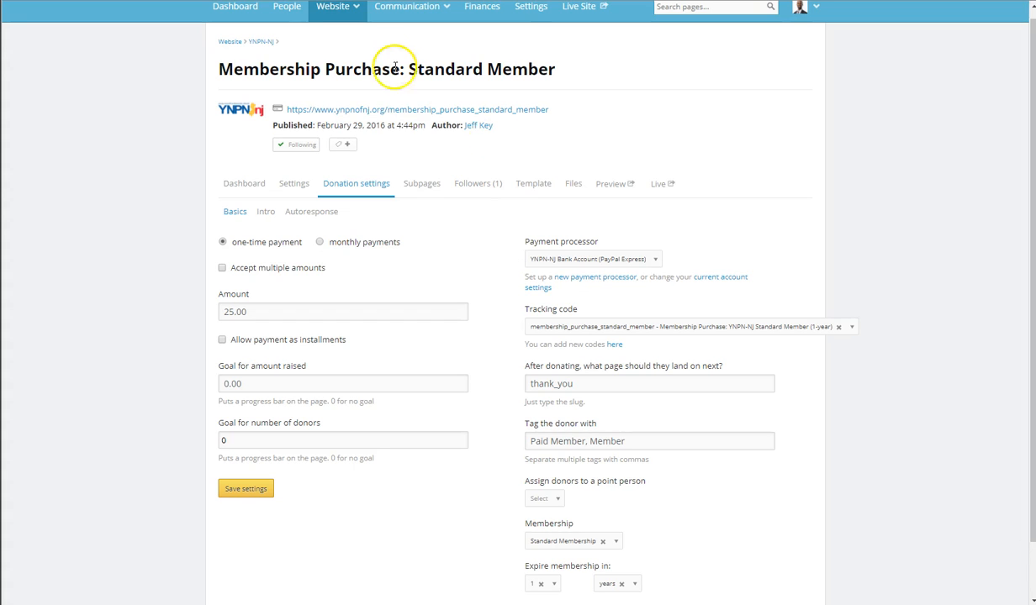
# Review the donation settings of the Standard Member membership purchase page, including its tracking code and membership expiry.
pyautogui.click(264, 124)
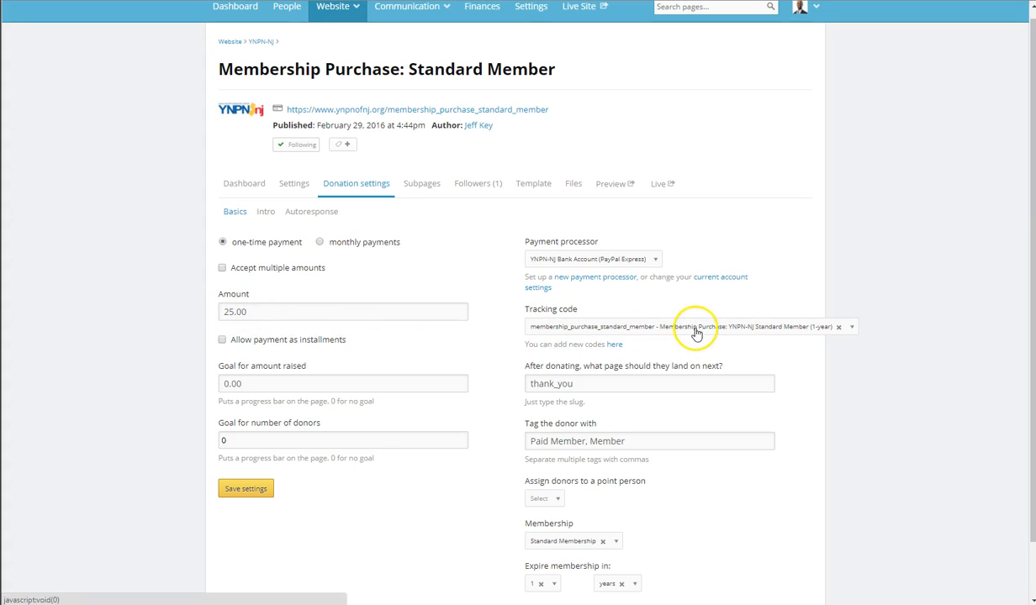
pyautogui.scroll(-1, 891, 332)
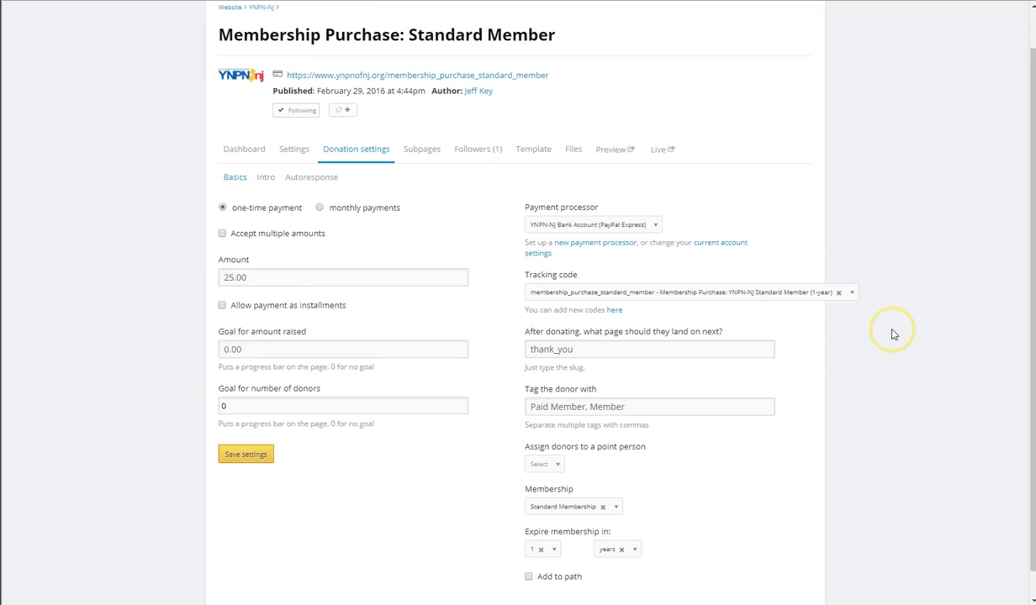
pyautogui.scroll(1, 893, 334)
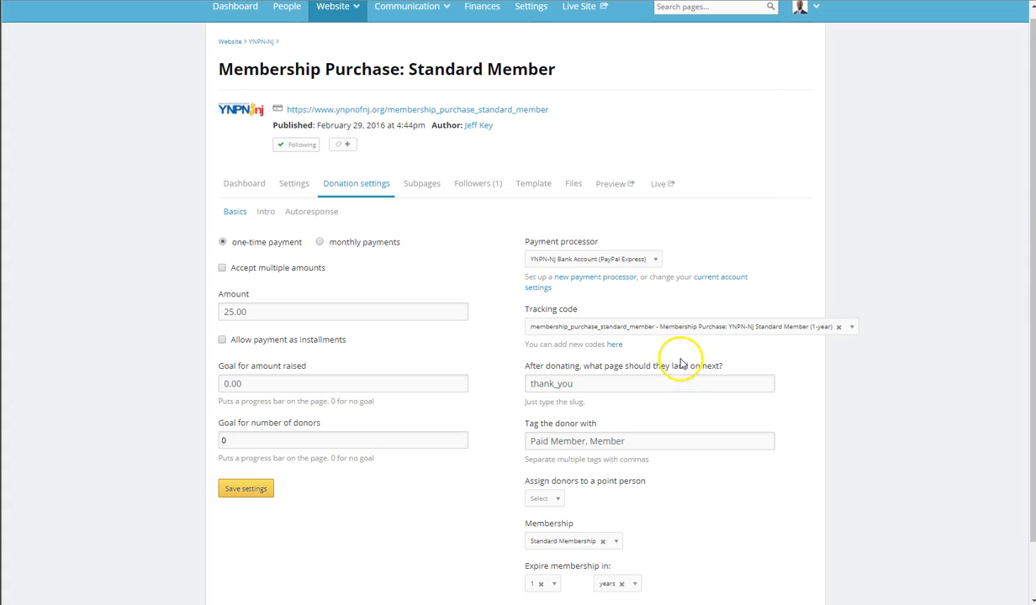
pyautogui.scroll(1, 866, 368)
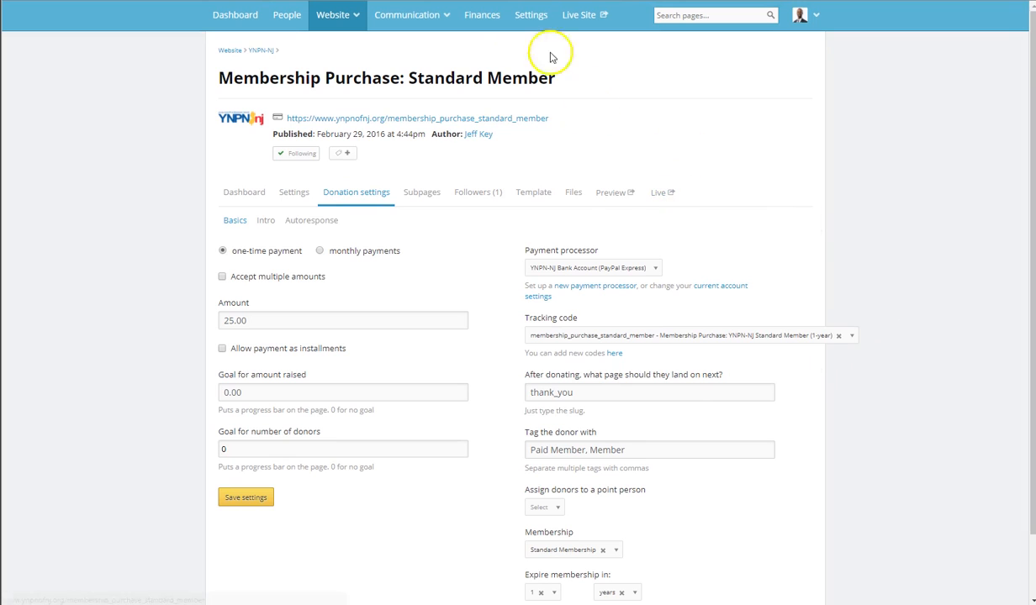
# Open the donation tracking codes in the Finances section.
pyautogui.click(482, 17)
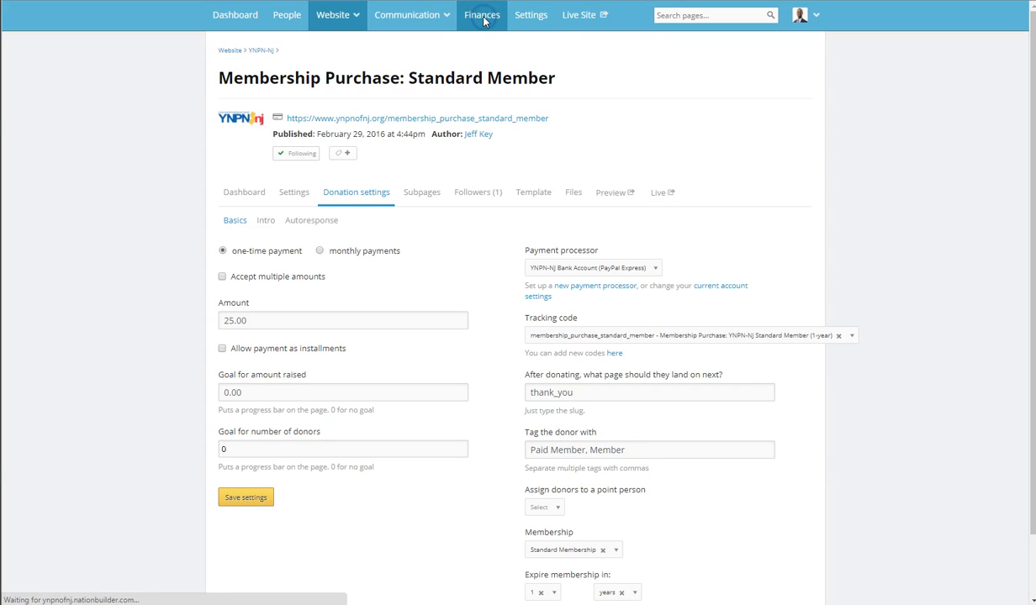
pyautogui.click(484, 18)
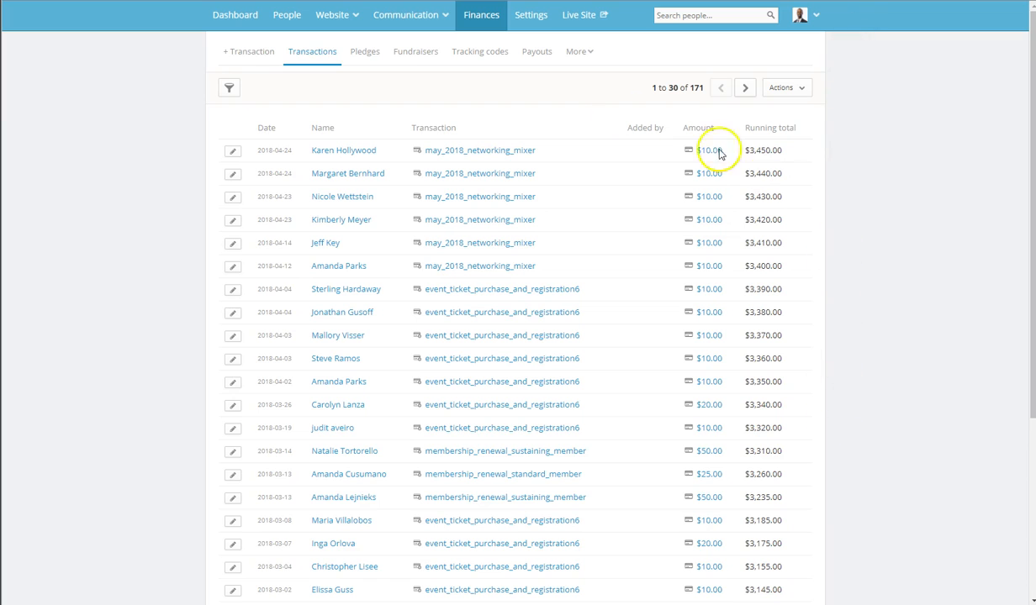
pyautogui.click(312, 54)
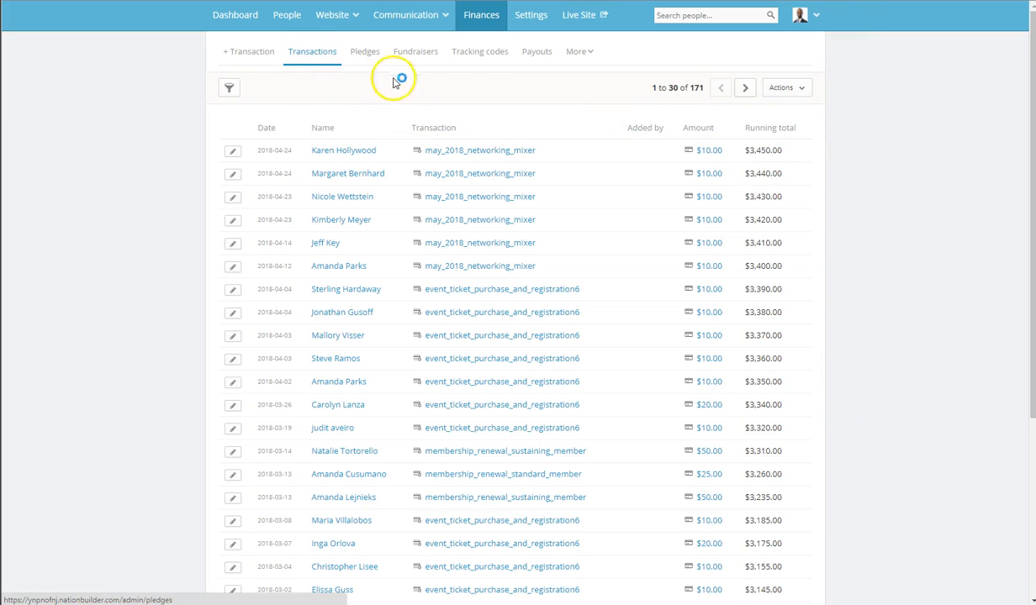
pyautogui.click(477, 54)
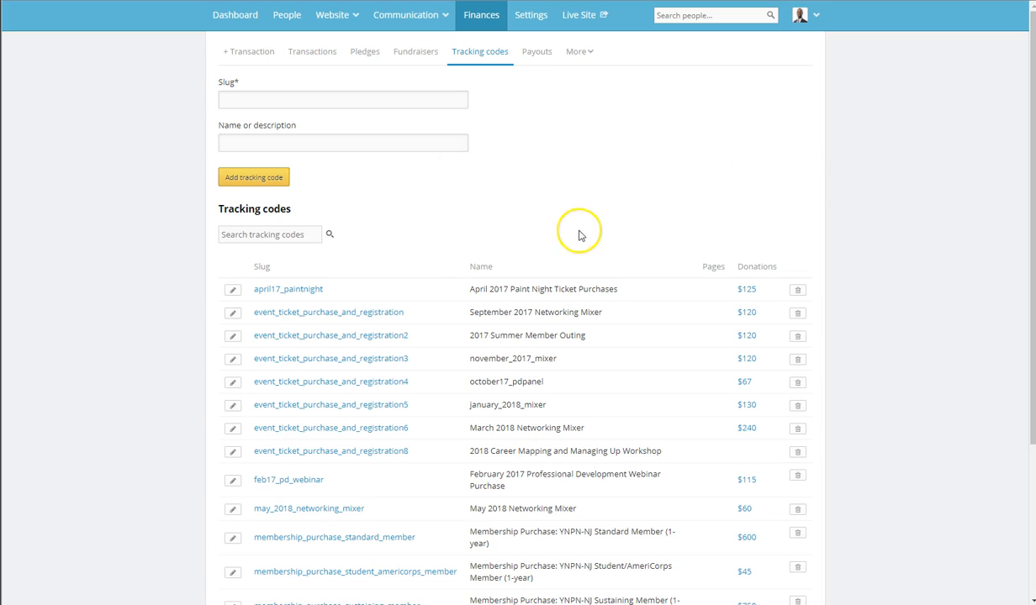
# Examine the list of tracking codes, comparing the slugs, names and donation totals for events and memberships.
pyautogui.scroll(-3, 609, 250)
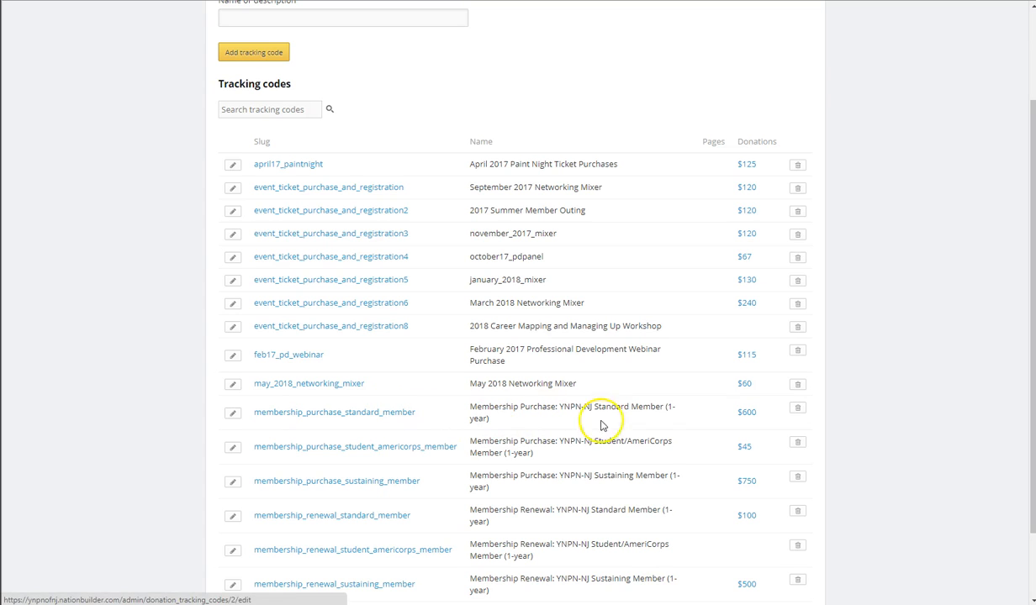
pyautogui.click(750, 420)
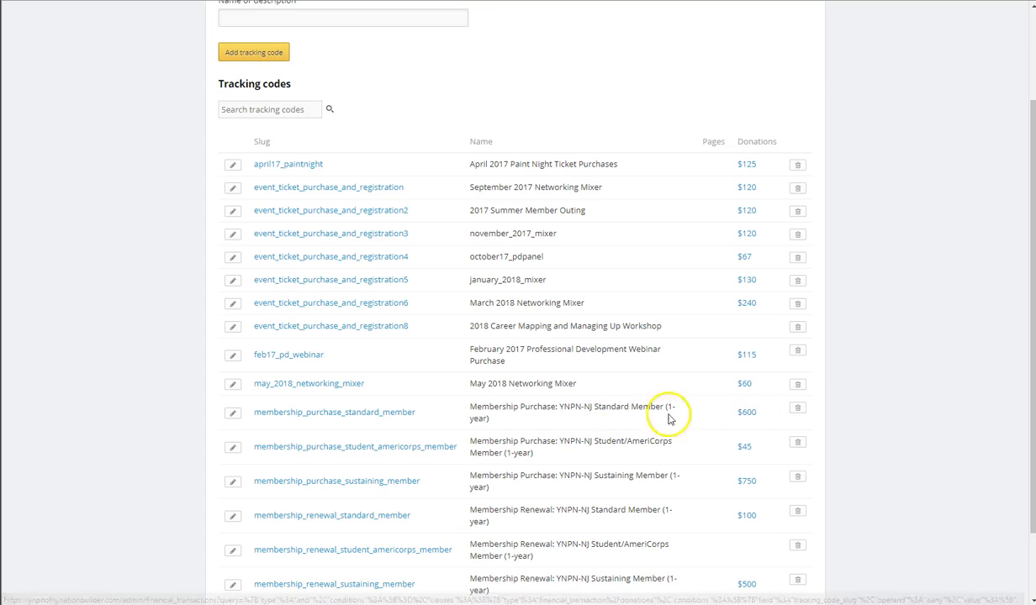
pyautogui.scroll(-2, 925, 423)
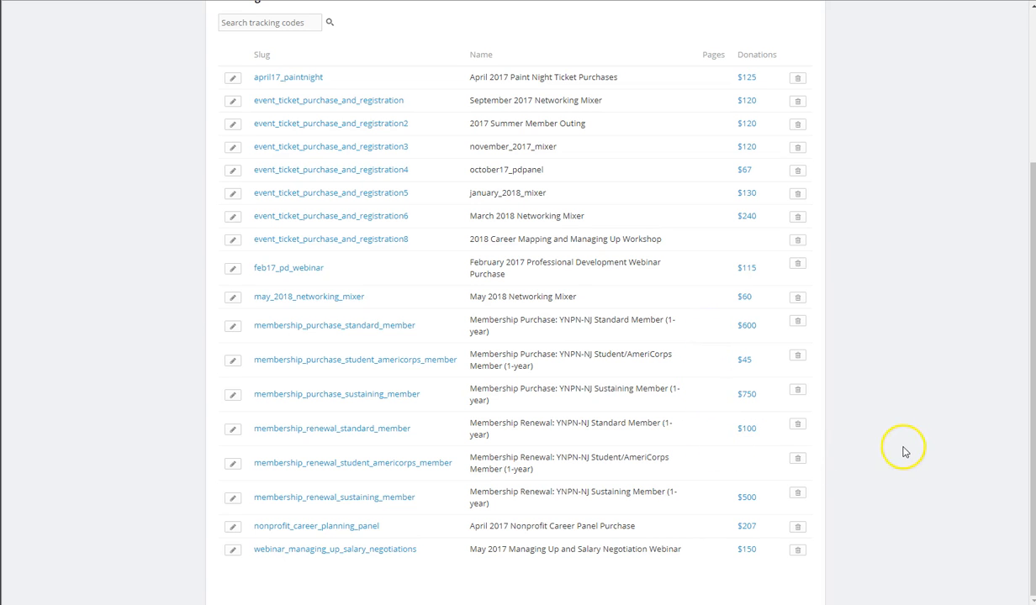
pyautogui.scroll(3, 910, 428)
pyautogui.scroll(-3, 913, 444)
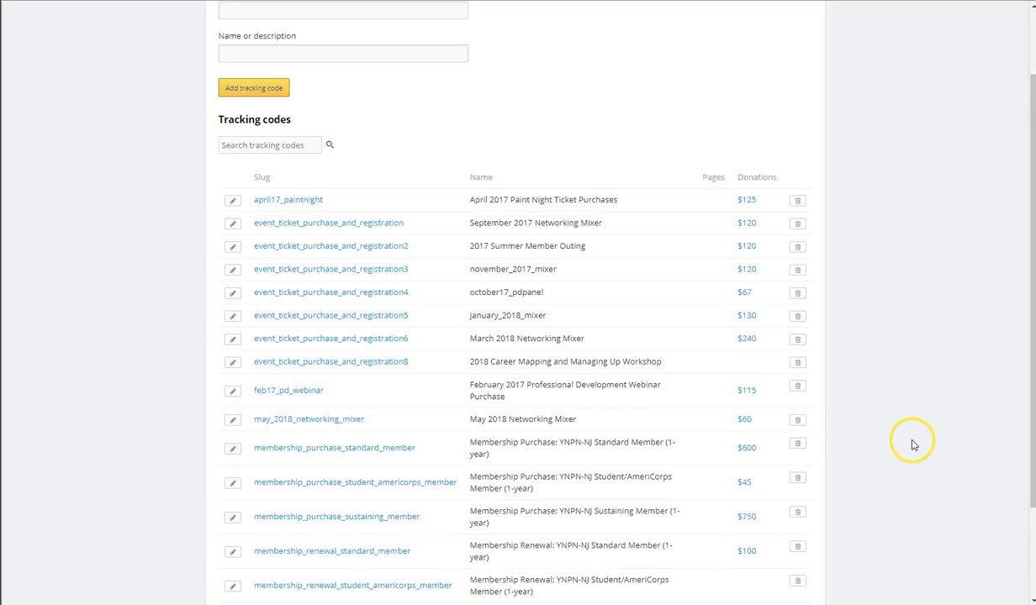
pyautogui.scroll(3, 906, 442)
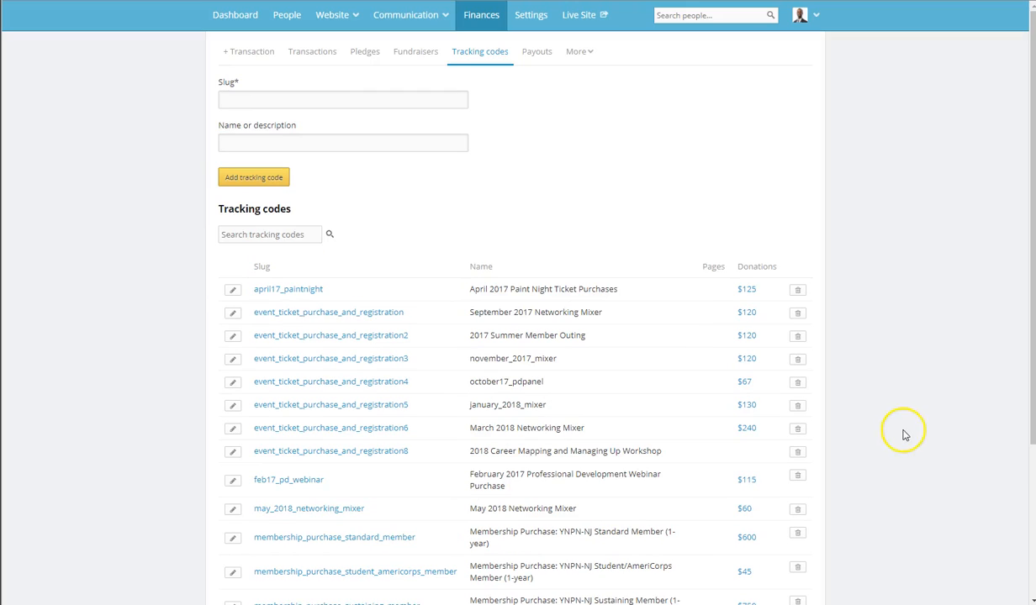
pyautogui.scroll(-3, 887, 395)
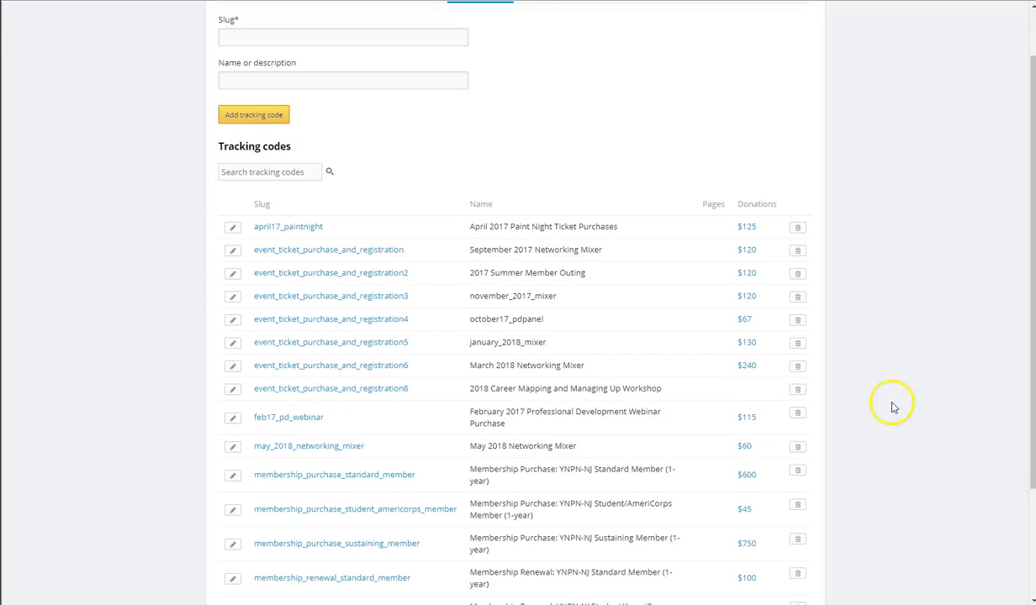
pyautogui.scroll(2, 897, 441)
pyautogui.scroll(1, 897, 443)
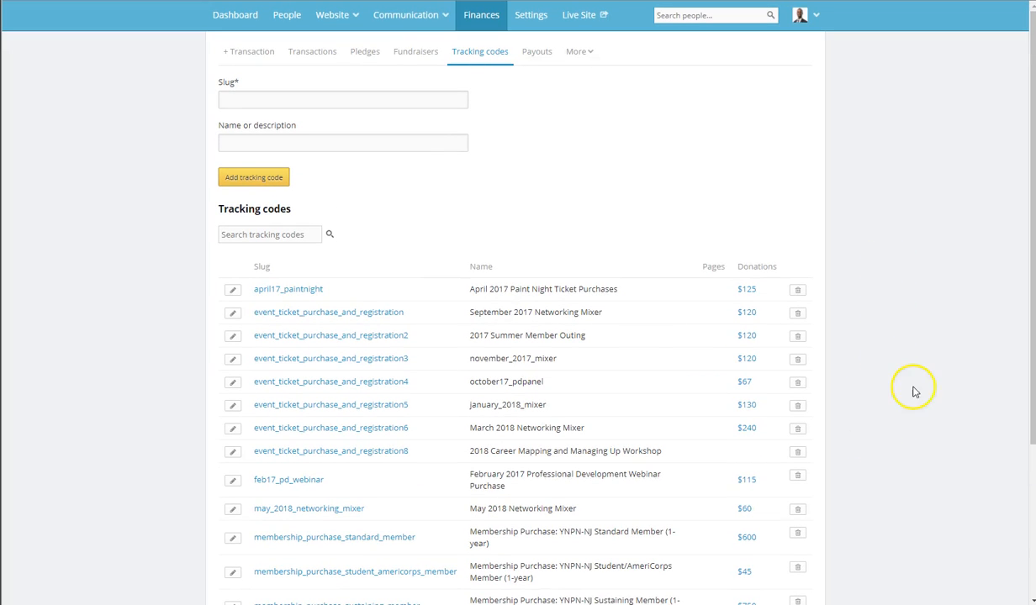
pyautogui.scroll(-2, 906, 514)
pyautogui.scroll(2, 906, 514)
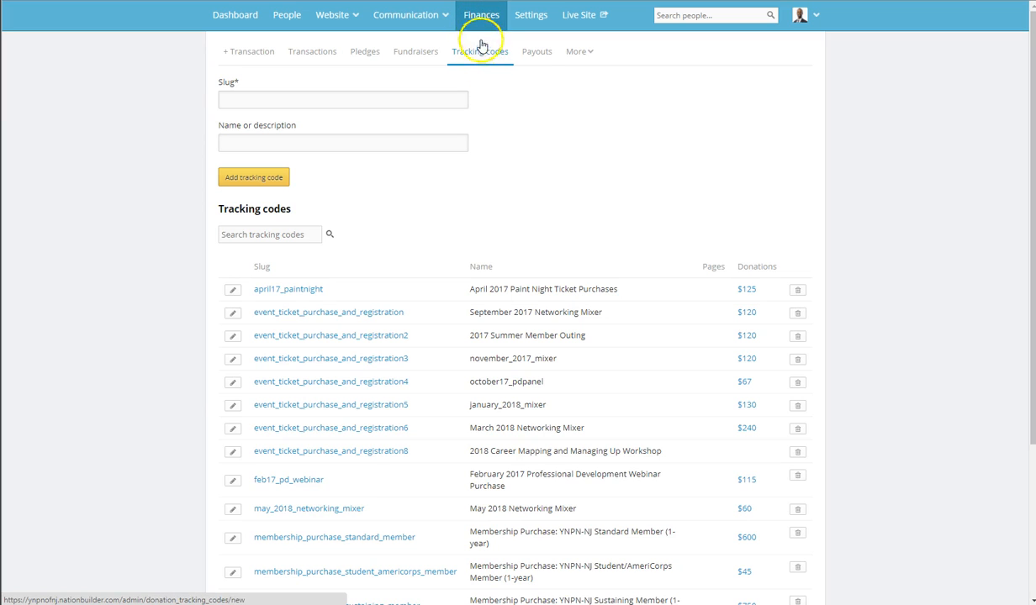
pyautogui.click(272, 108)
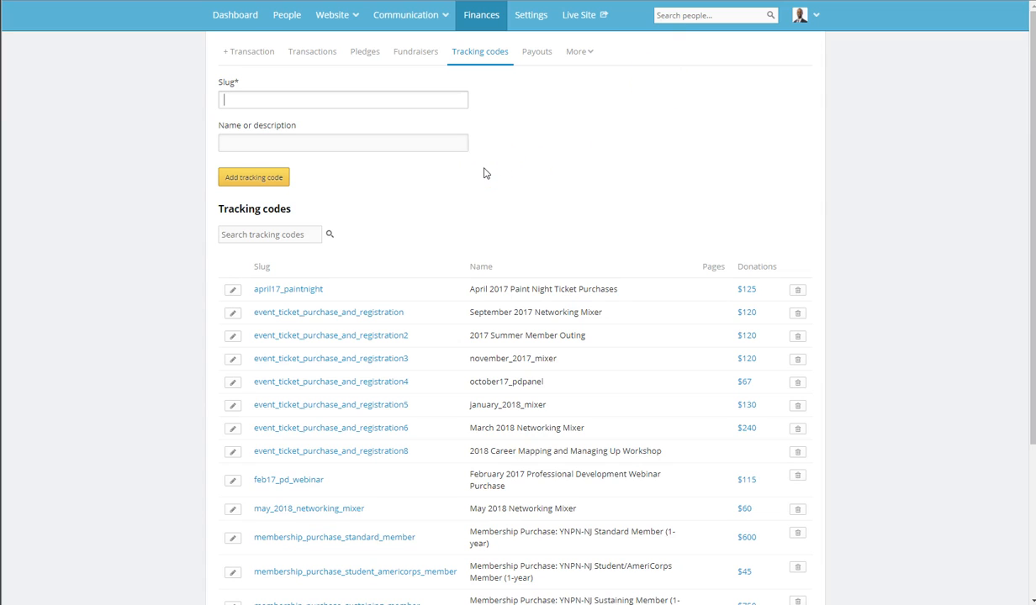
pyautogui.press('BackSpace')
pyautogui.write('a')
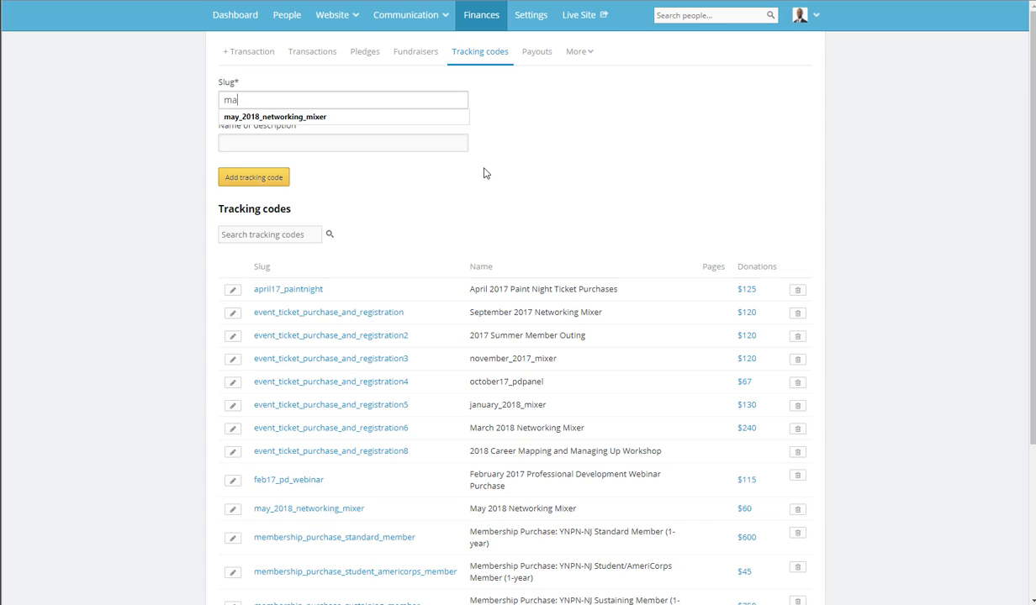
pyautogui.press('BackSpace')
pyautogui.write('em')
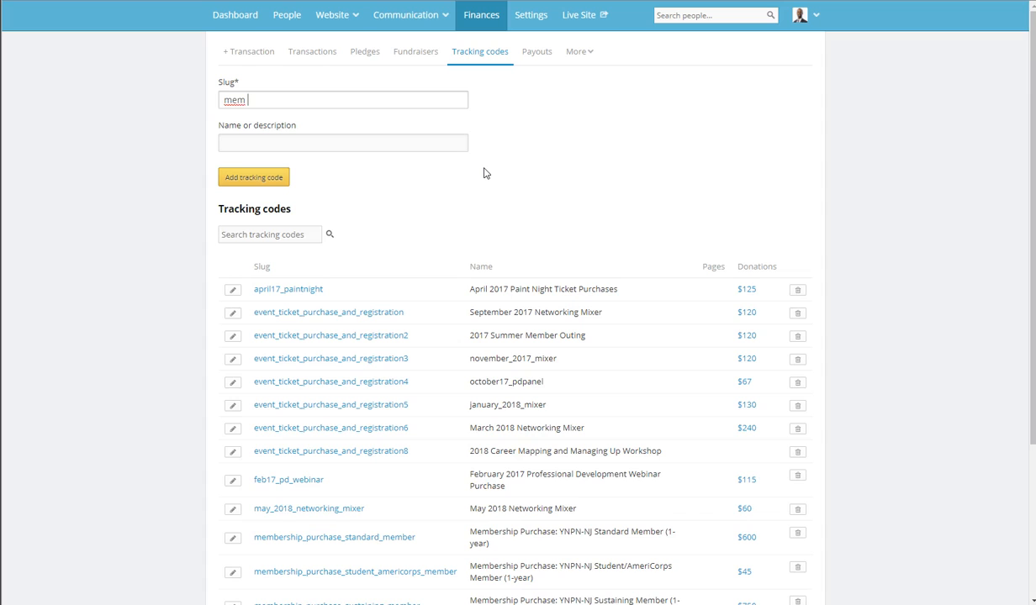
pyautogui.press('BackSpace')
pyautogui.press('BackSpace')
pyautogui.press('BackSpace')
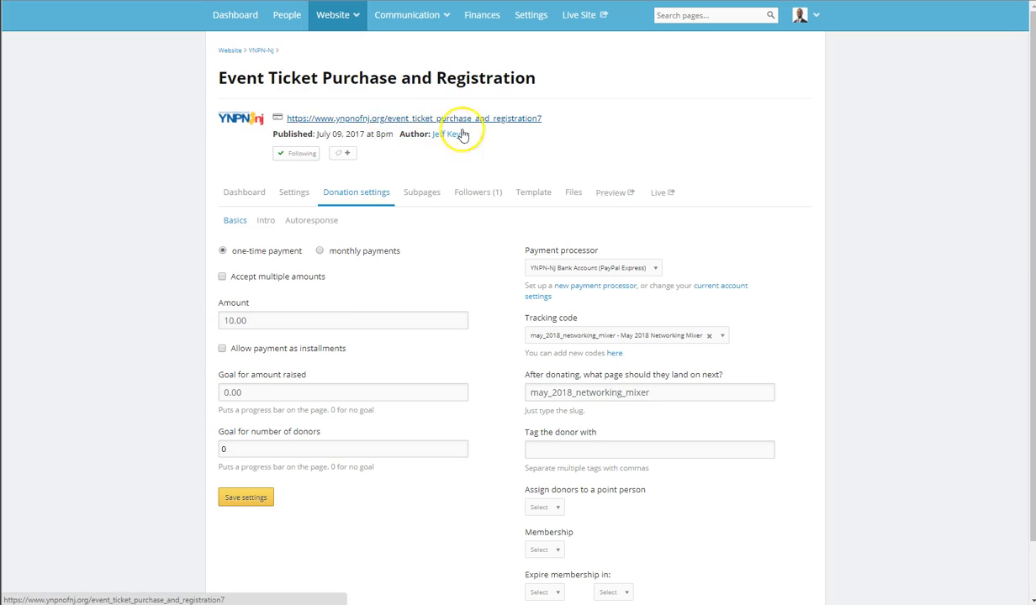
# Highlight the slug in the Event Ticket Purchase and Registration page's URL, and return to the new tracking code's empty slug entry.
pyautogui.moveTo(545, 119); pyautogui.dragTo(389, 123)
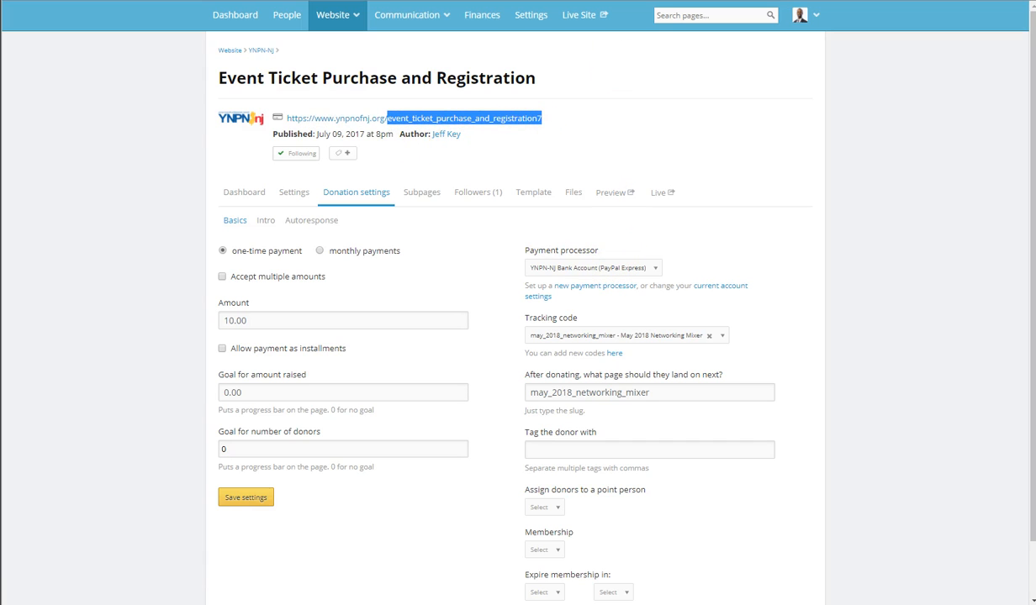
pyautogui.click(513, 1)
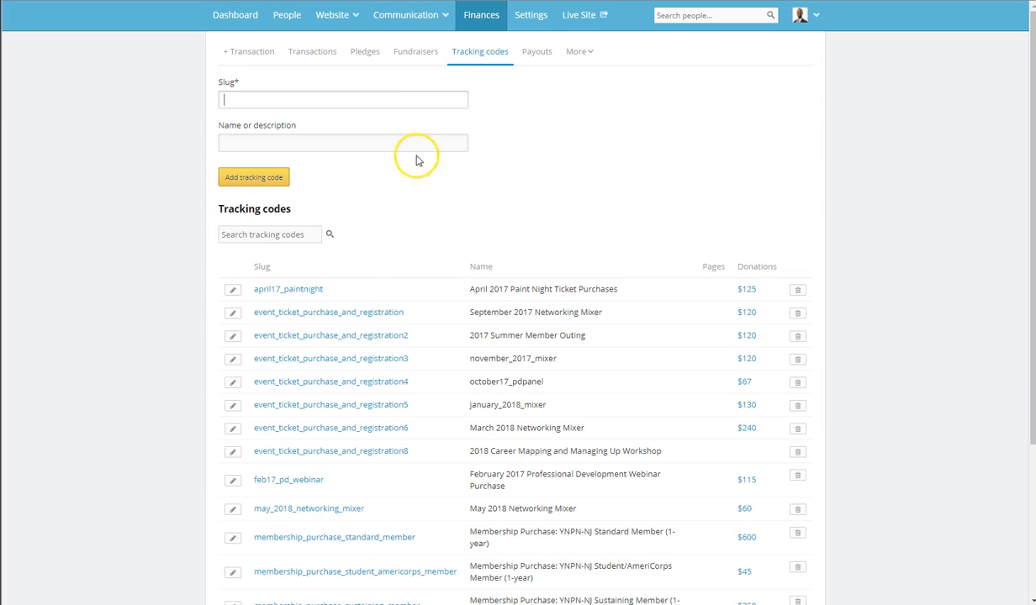
pyautogui.click(220, 102)
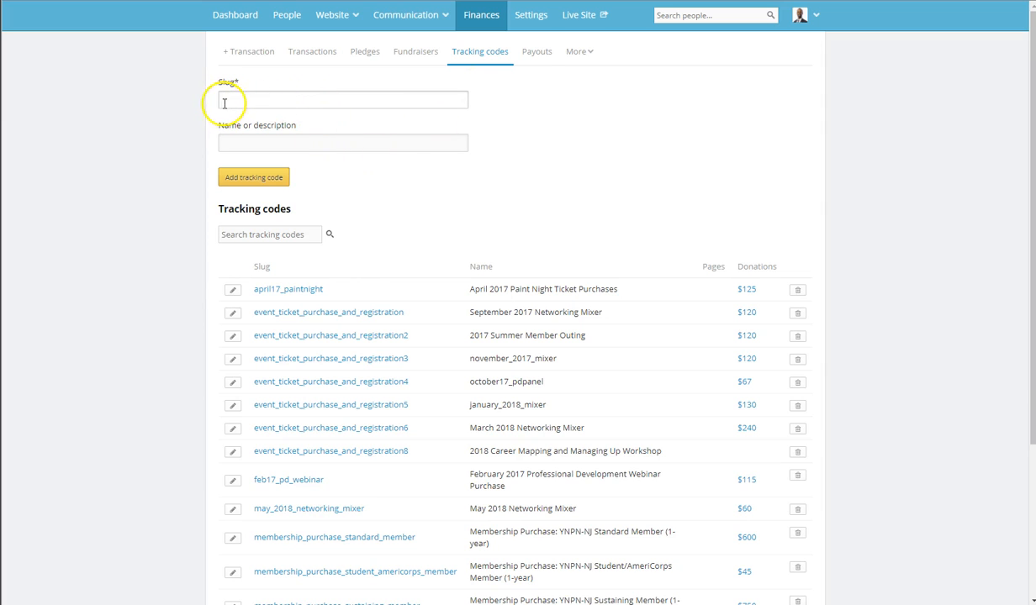
# Look at the new tracking code's description entry and highlight the membership_purchase_standard_member code's name as an example.
pyautogui.click(306, 143)
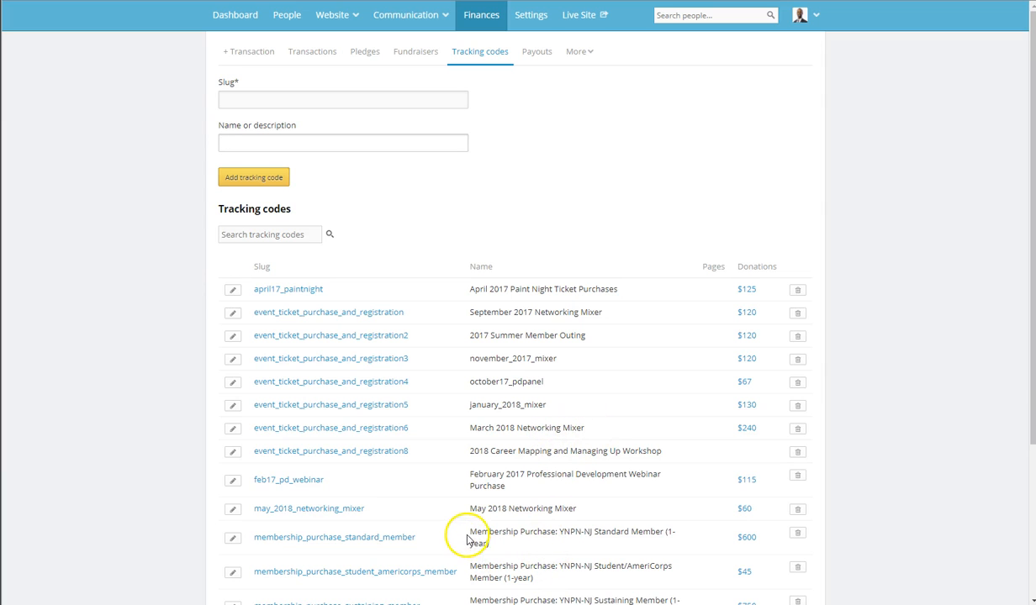
pyautogui.moveTo(471, 534); pyautogui.dragTo(496, 544)
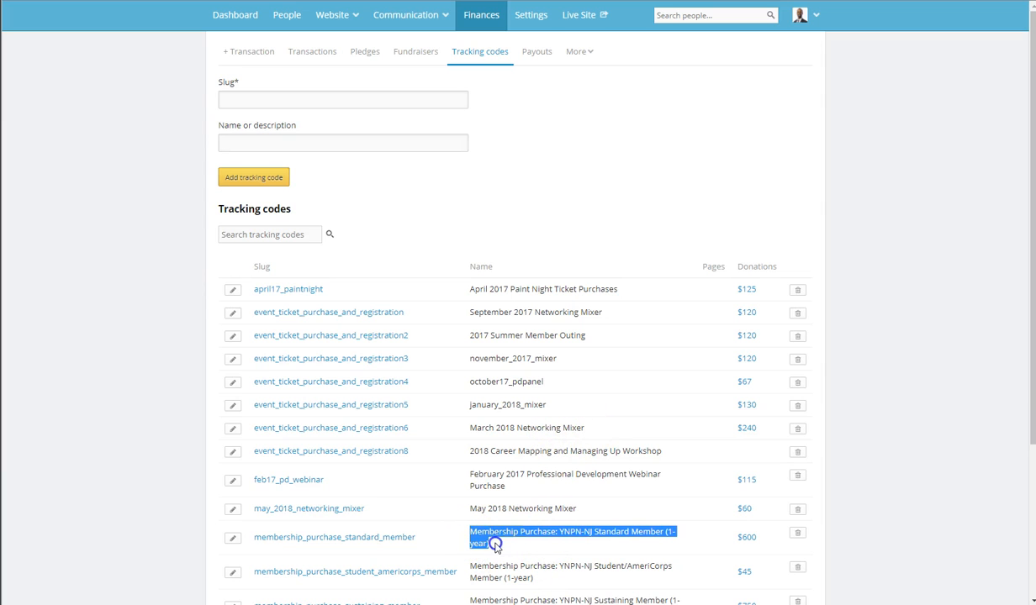
pyautogui.click(527, 534)
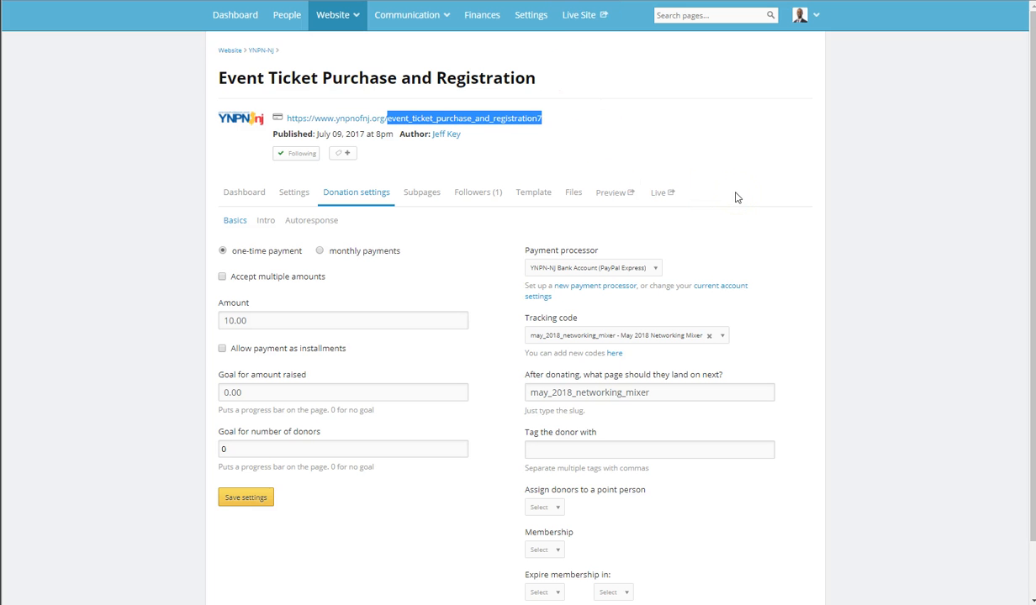
# Review the donation settings of the Event Ticket Purchase and Registration page, and return to the tracking codes list.
pyautogui.click(543, 116)
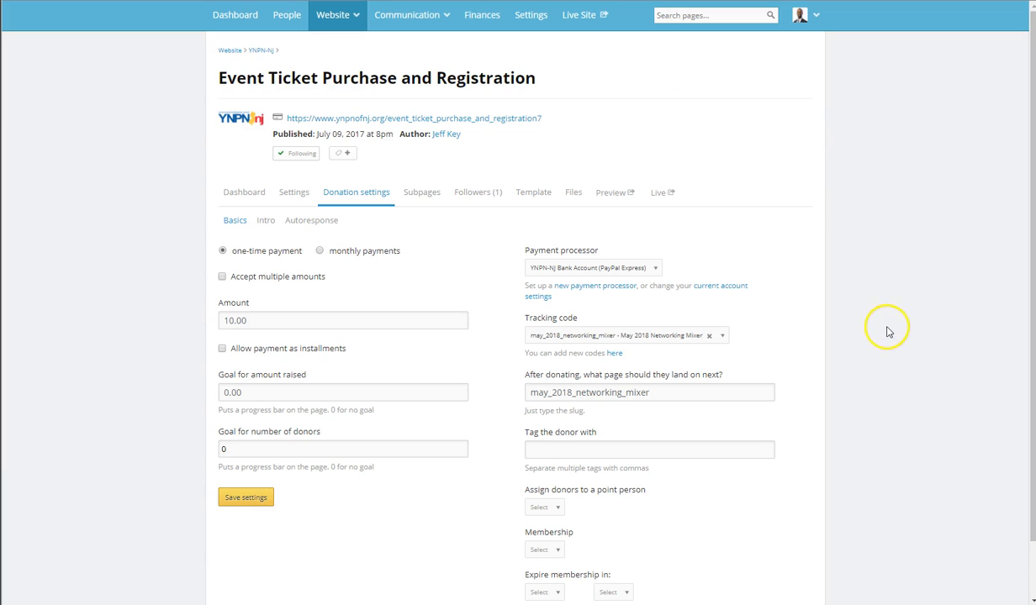
pyautogui.scroll(-1, 891, 269)
pyautogui.scroll(1, 892, 269)
pyautogui.click(859, 226)
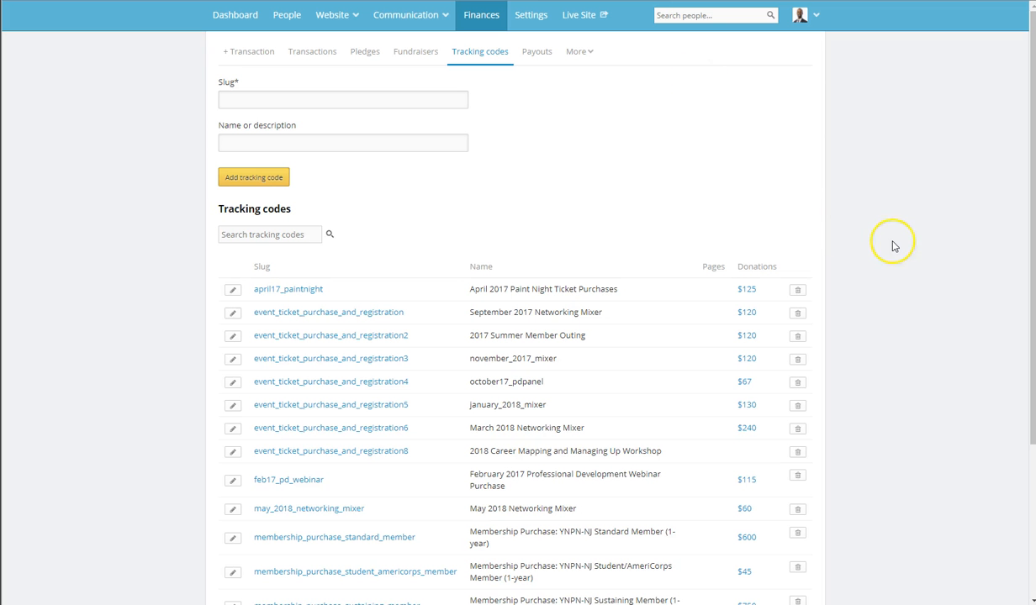
pyautogui.scroll(-3, 893, 245)
pyautogui.scroll(3, 892, 245)
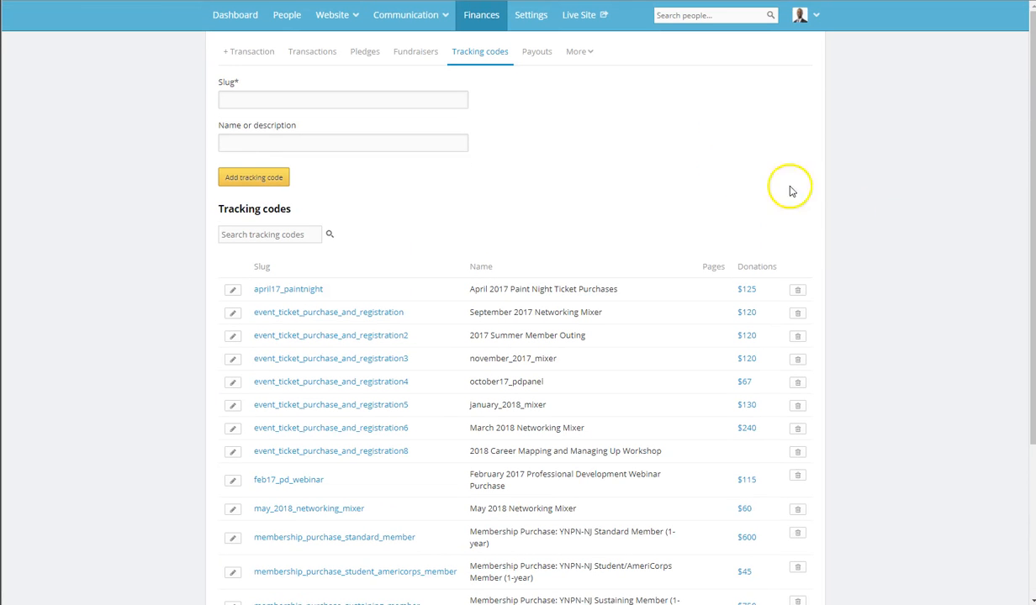